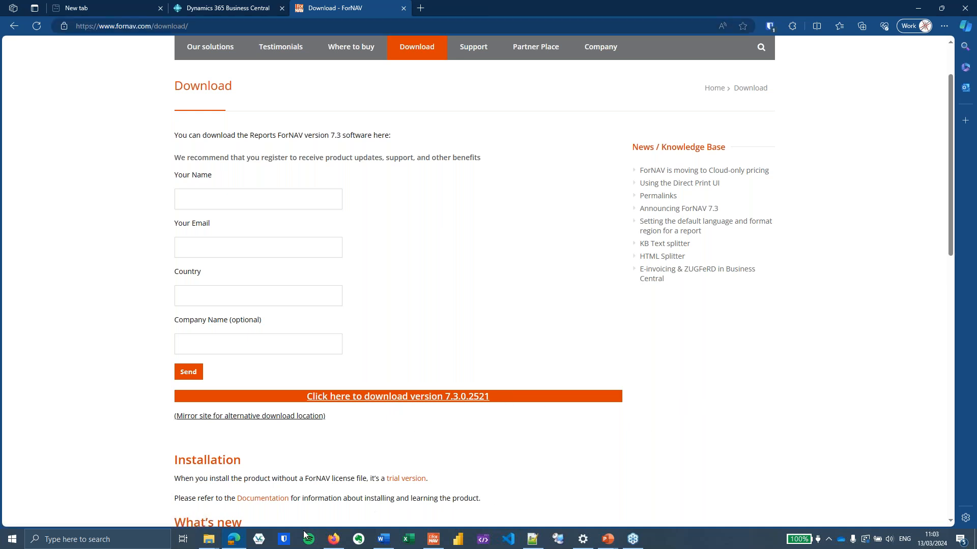
# - Run the Reports ForNAV 7.3.0.2521 installer from the Install folder and accept its license agreement
pyautogui.moveTo(214, 541)
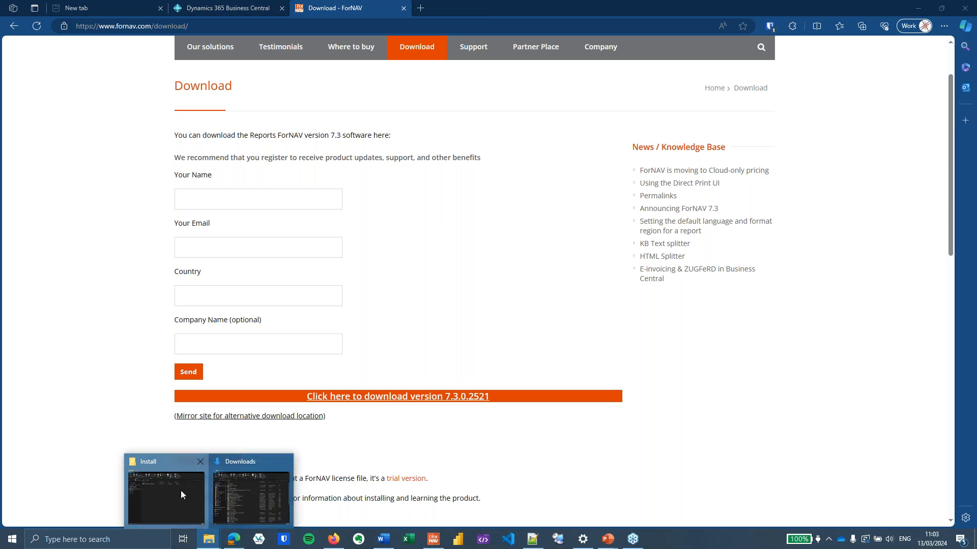
pyautogui.click(181, 490)
pyautogui.doubleClick(411, 165)
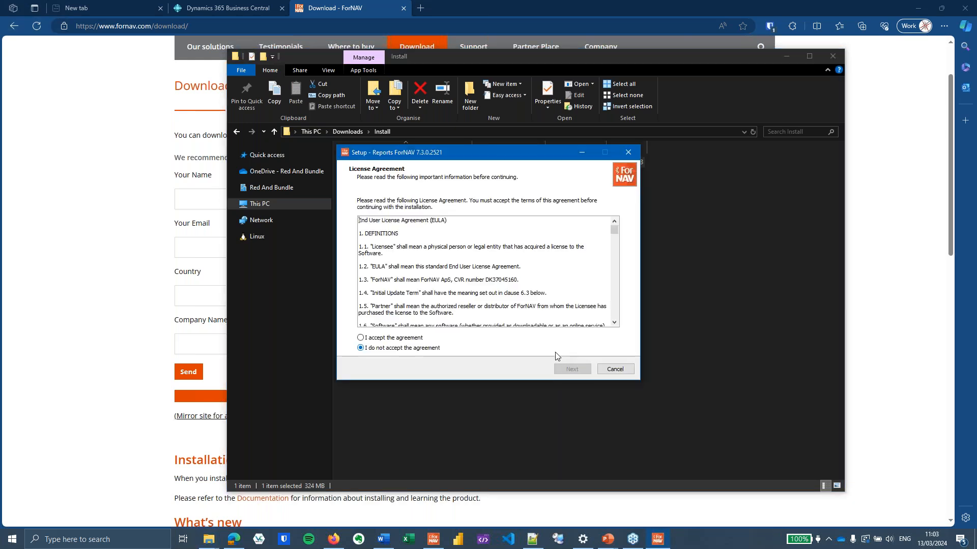
pyautogui.click(417, 339)
pyautogui.click(572, 369)
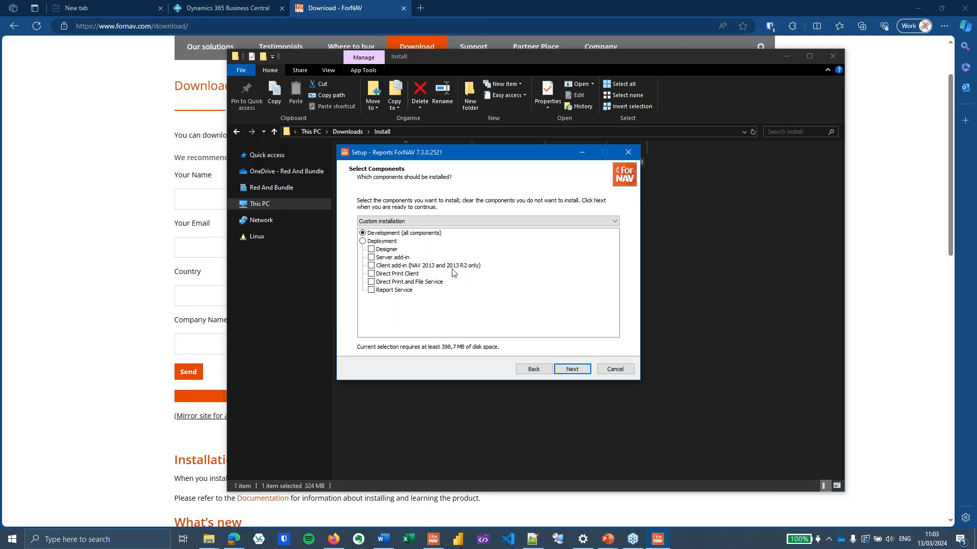
# - Choose a deployment installation with only the Direct Print Client component, and exit the setup without installing
pyautogui.click(413, 275)
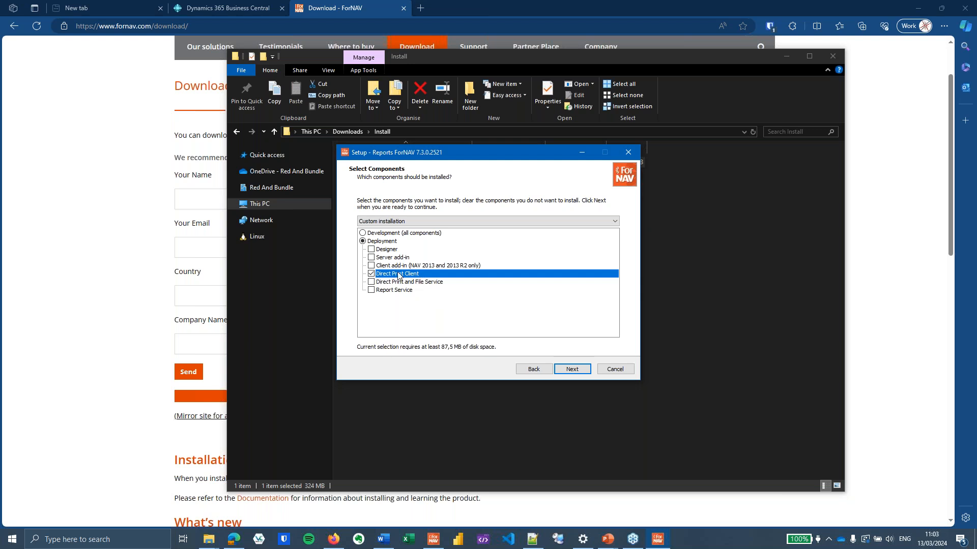
pyautogui.click(370, 273)
pyautogui.moveTo(481, 156); pyautogui.dragTo(395, 154)
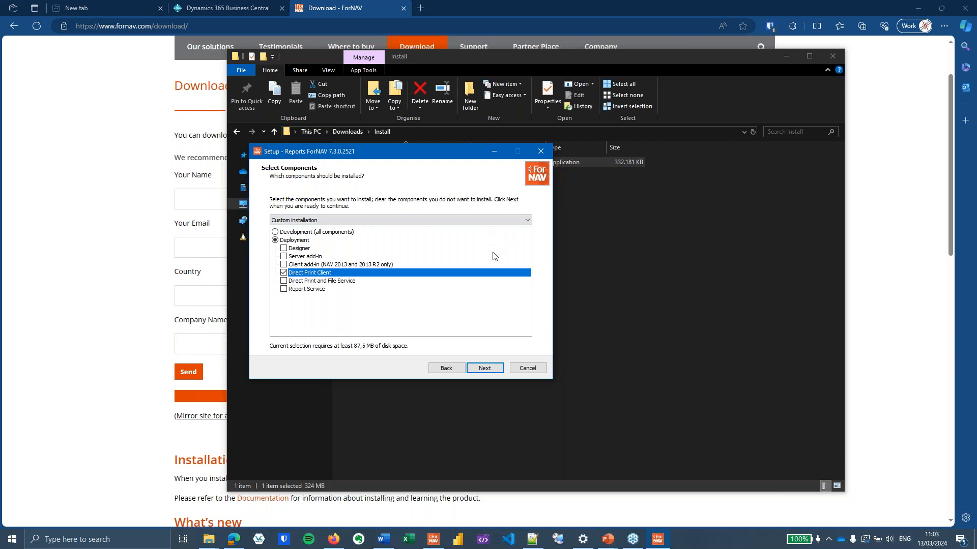
pyautogui.click(528, 368)
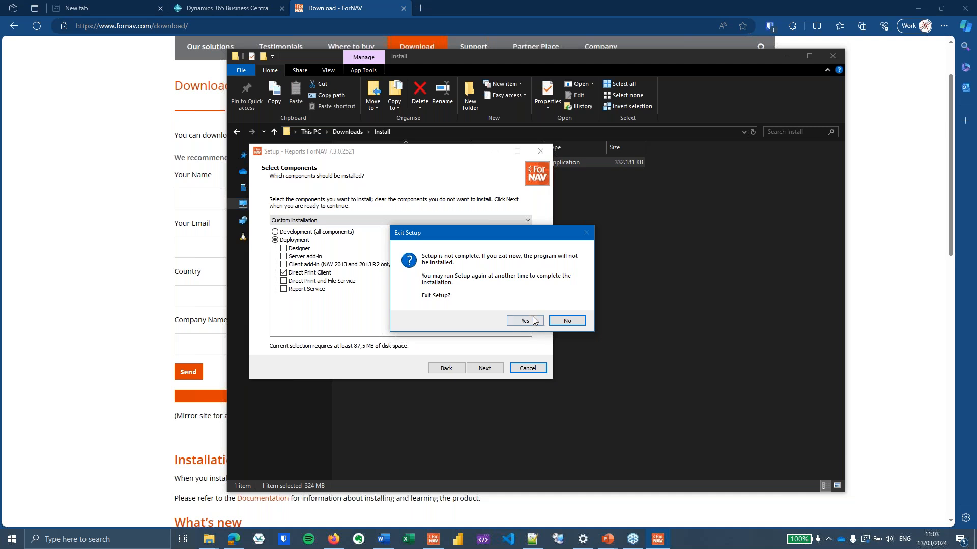
pyautogui.click(526, 321)
pyautogui.click(547, 338)
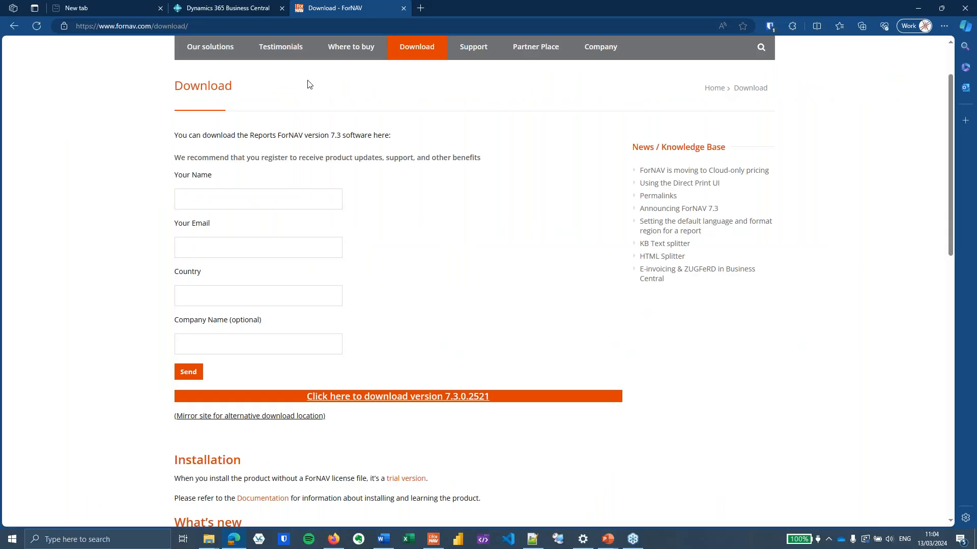
# - Switch to Business Central, search for "forn dir pr" and open the ForNAV Direct Printers page
pyautogui.click(258, 9)
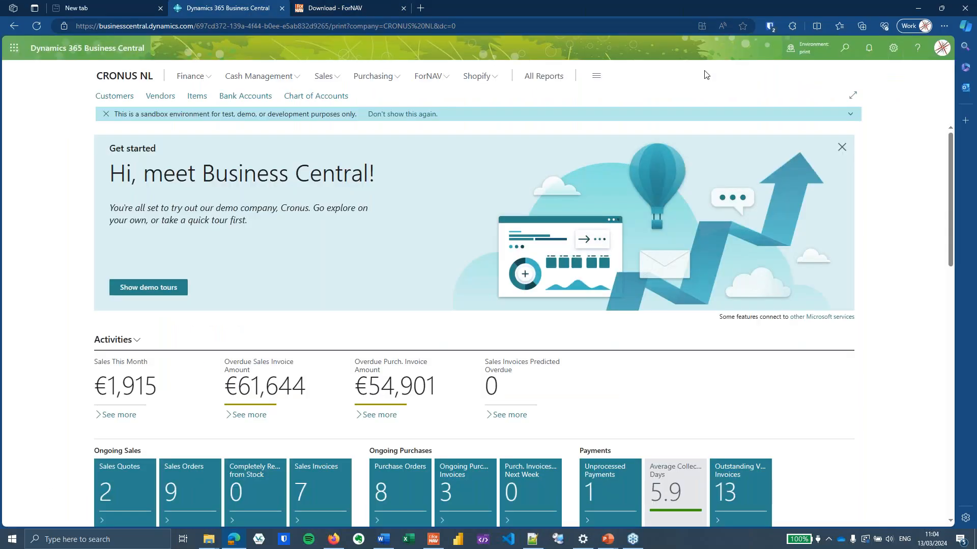
pyautogui.click(844, 48)
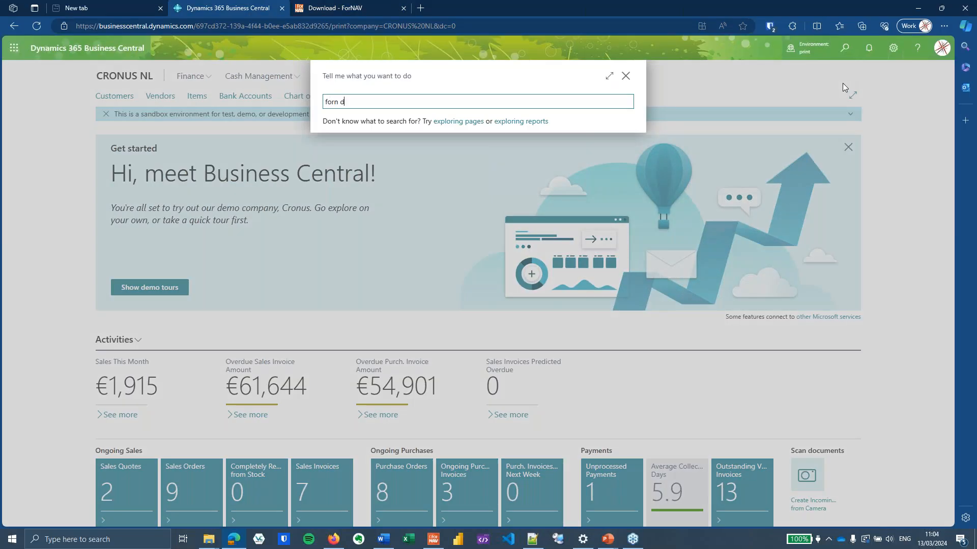
pyautogui.write('forn dir pr')
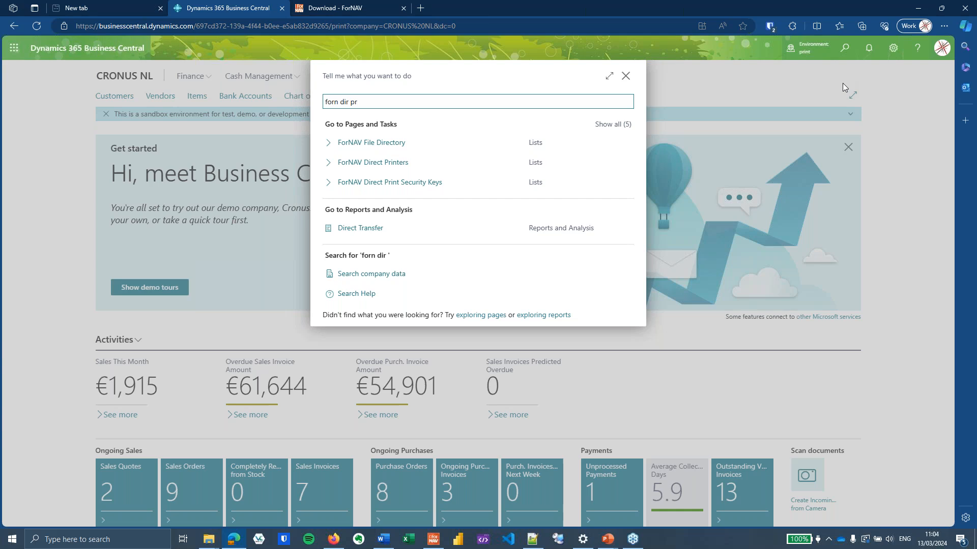
pyautogui.click(442, 143)
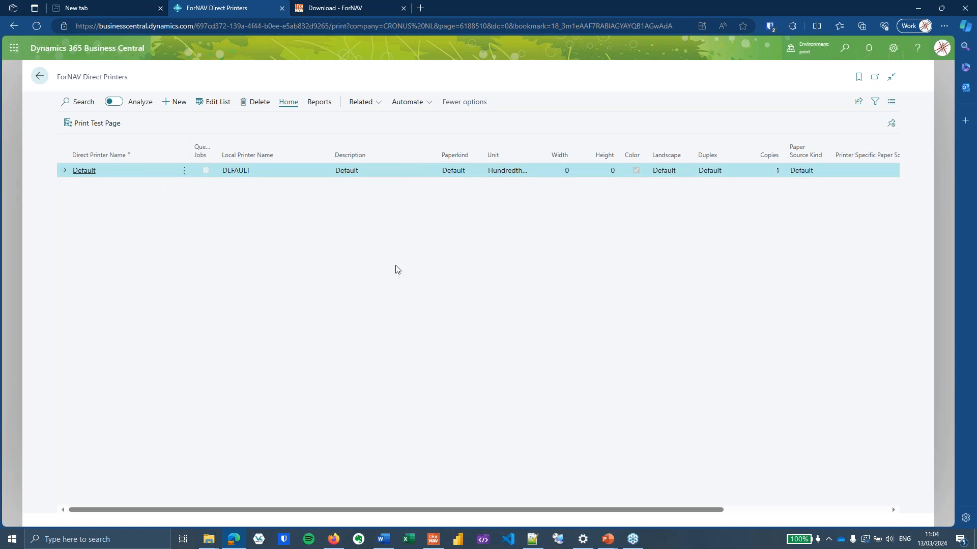
# - Switch to Windows Settings and copy the Zebra printer's name from its printer properties, leaving the properties unchanged
pyautogui.click(586, 541)
pyautogui.moveTo(713, 125); pyautogui.dragTo(691, 105)
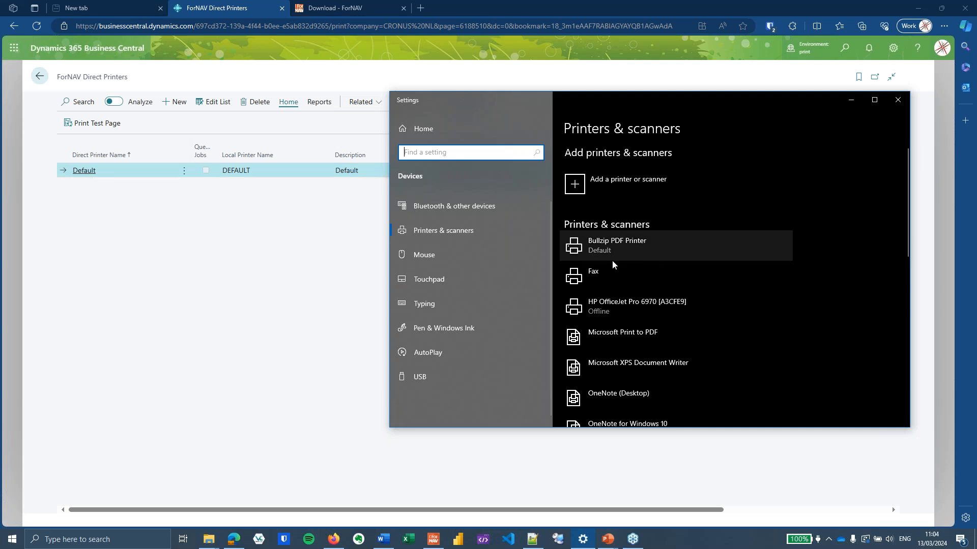
pyautogui.scroll(-5, 722, 245)
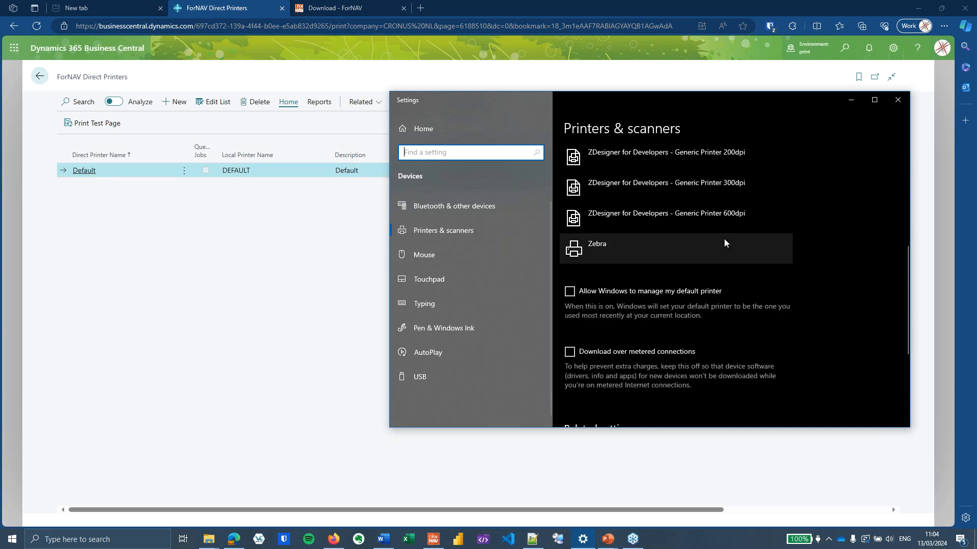
pyautogui.click(590, 256)
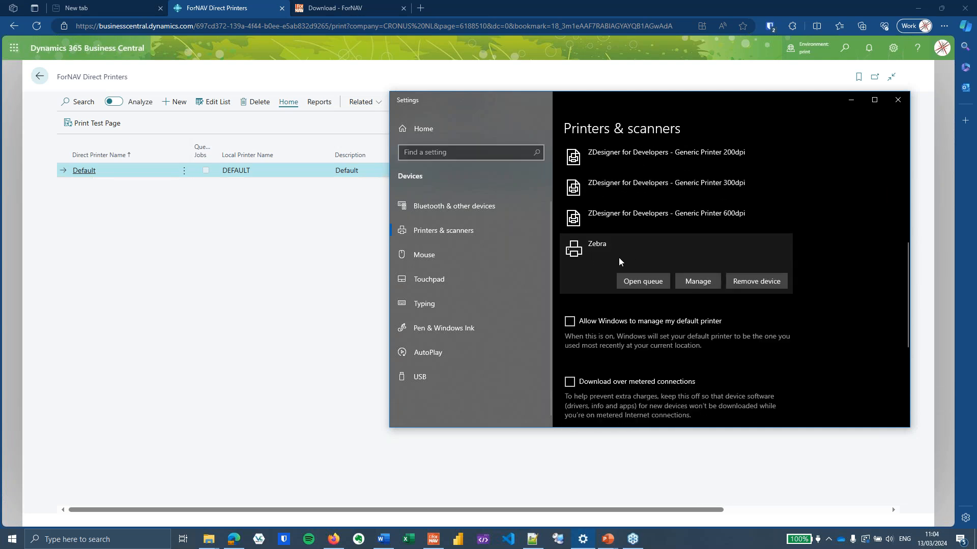
pyautogui.click(698, 280)
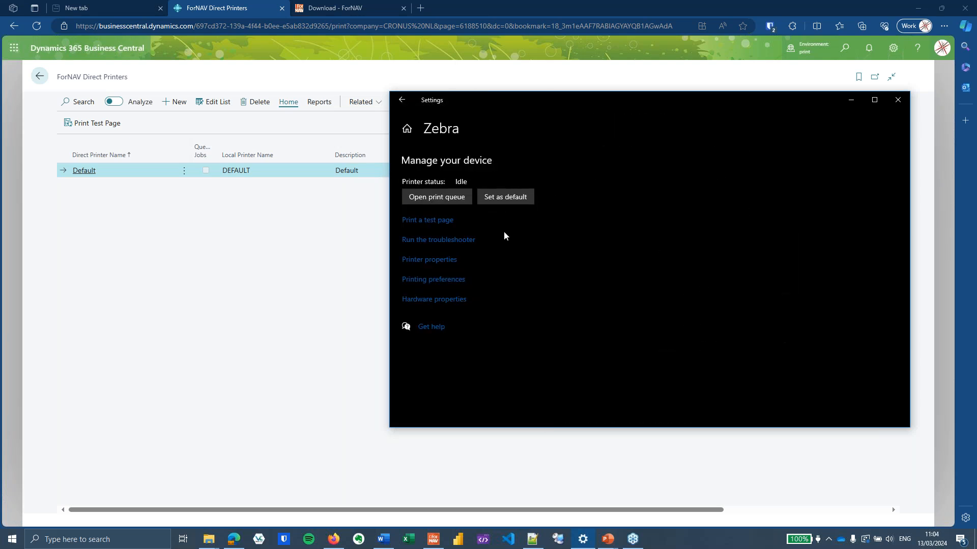
pyautogui.click(439, 260)
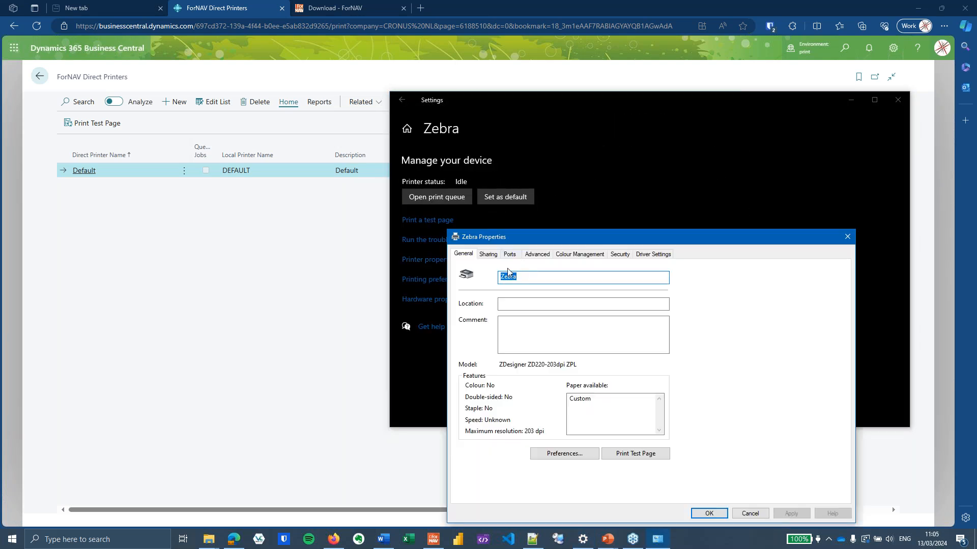
pyautogui.rightClick(507, 276)
pyautogui.click(551, 309)
pyautogui.click(753, 516)
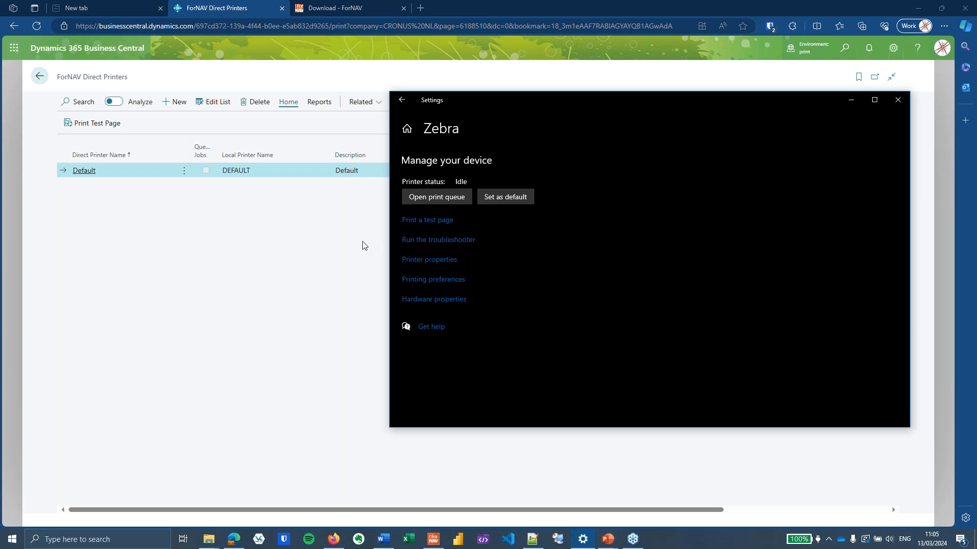
# - Add a ForNAV direct printer with the direct printer name, local printer name and description all set to Zebra
pyautogui.click(299, 233)
pyautogui.click(179, 105)
pyautogui.write('Zebra')
pyautogui.click(284, 176)
pyautogui.write('Zebra')
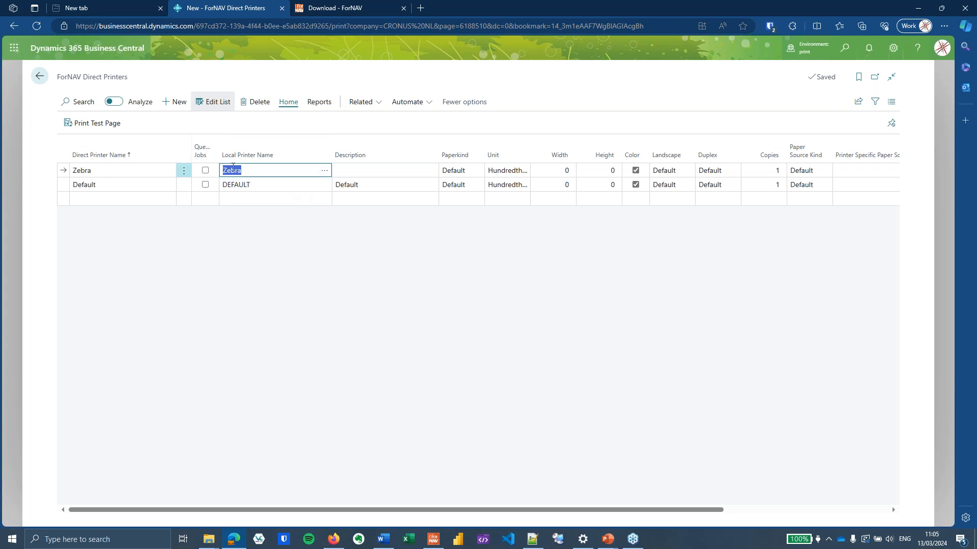
pyautogui.click(338, 169)
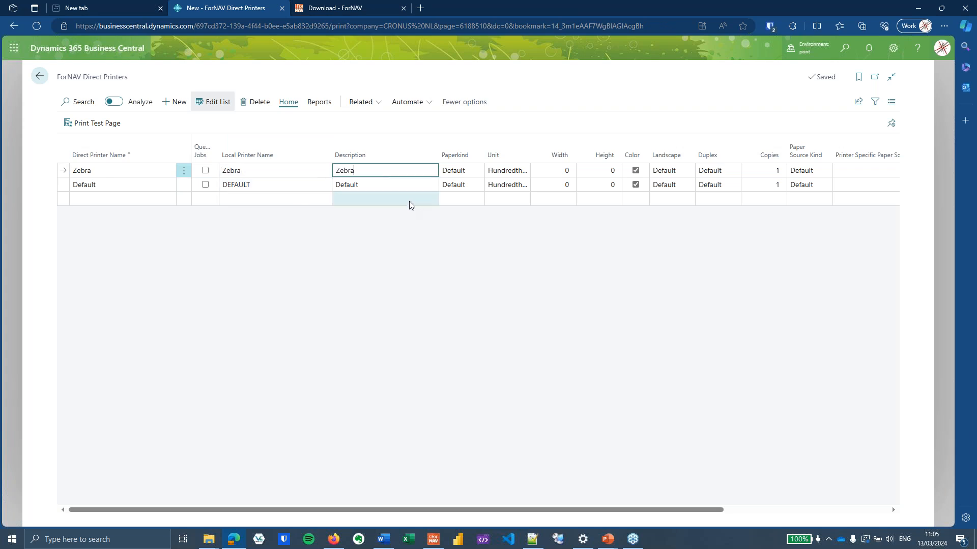
pyautogui.click(400, 172)
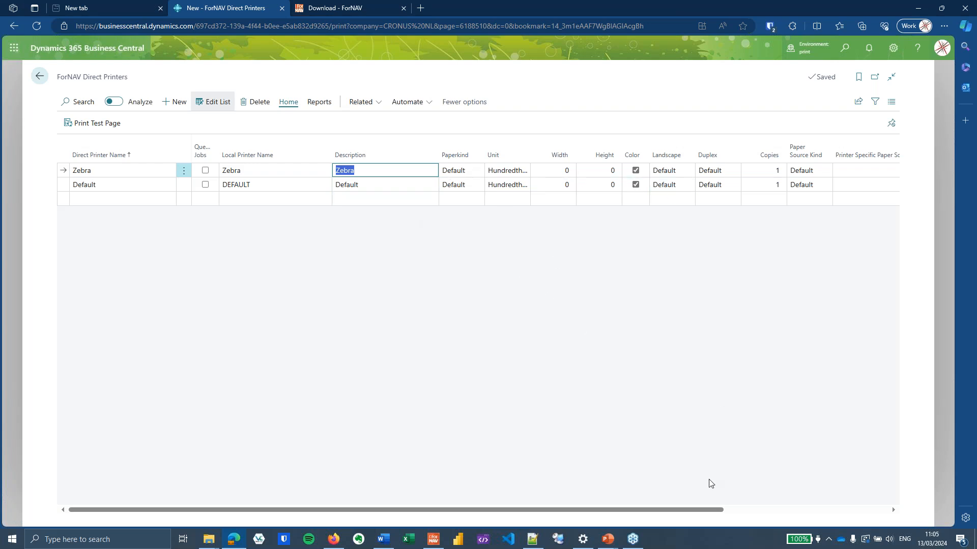
# - Review the Zebra printer's remaining settings, including the printer-specific paper source name, and leave the Direct Printers page
pyautogui.moveTo(709, 510); pyautogui.dragTo(865, 471)
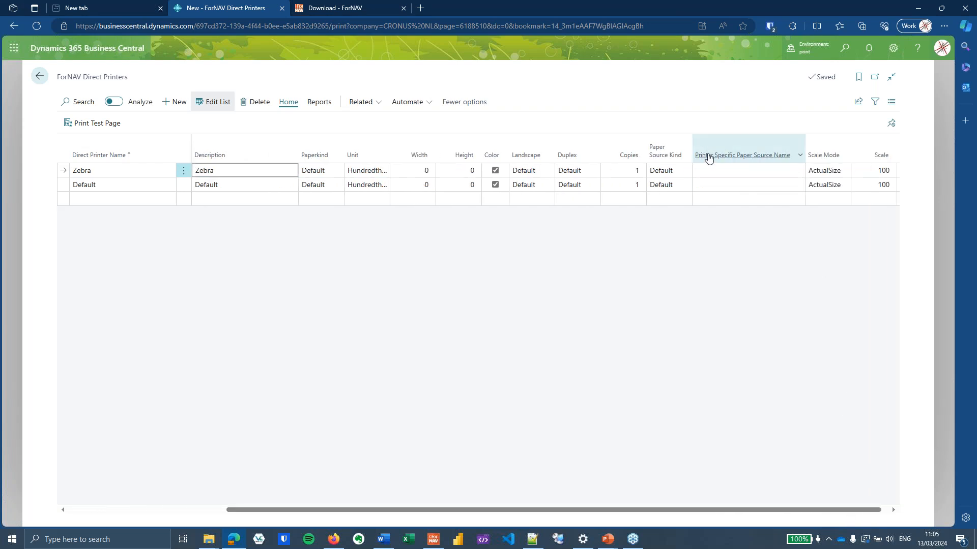
pyautogui.click(726, 171)
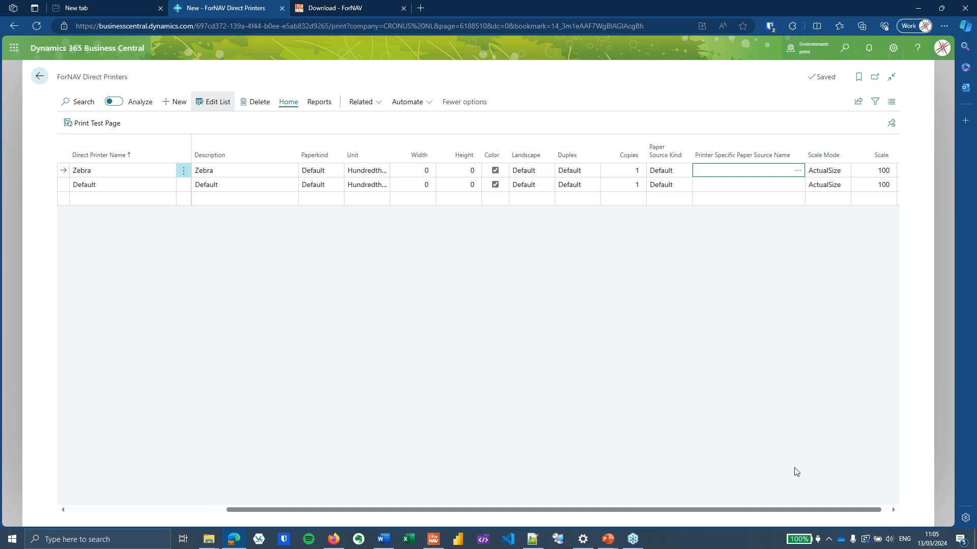
pyautogui.moveTo(824, 513); pyautogui.dragTo(704, 514)
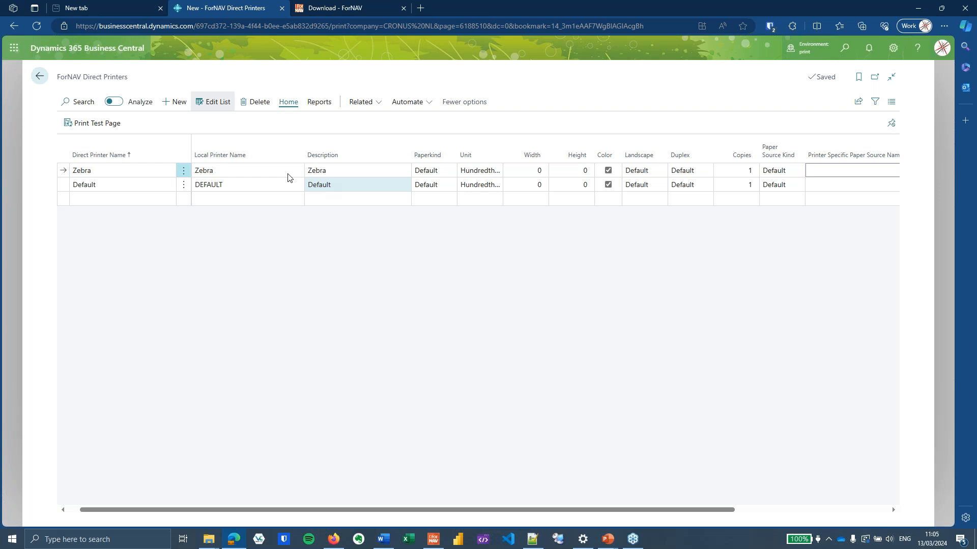
pyautogui.click(92, 170)
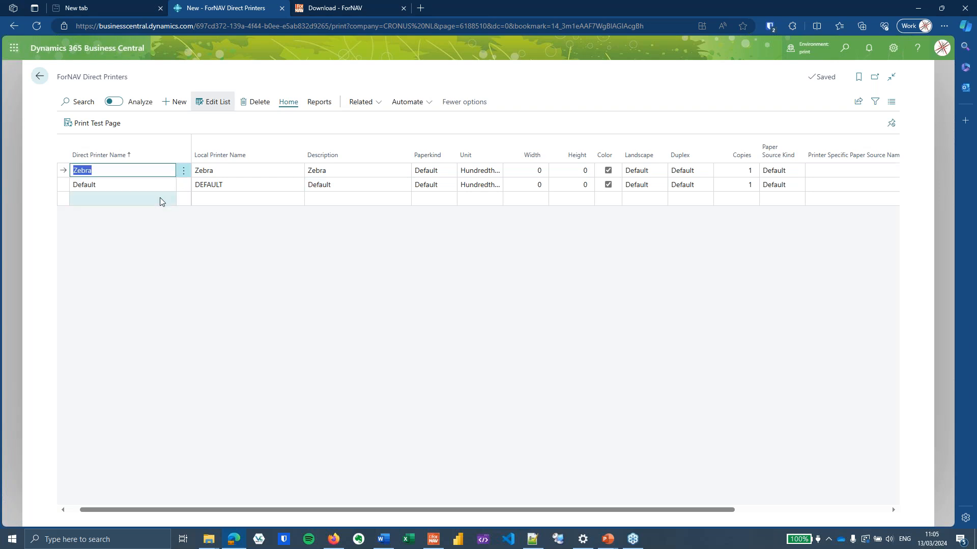
pyautogui.click(39, 76)
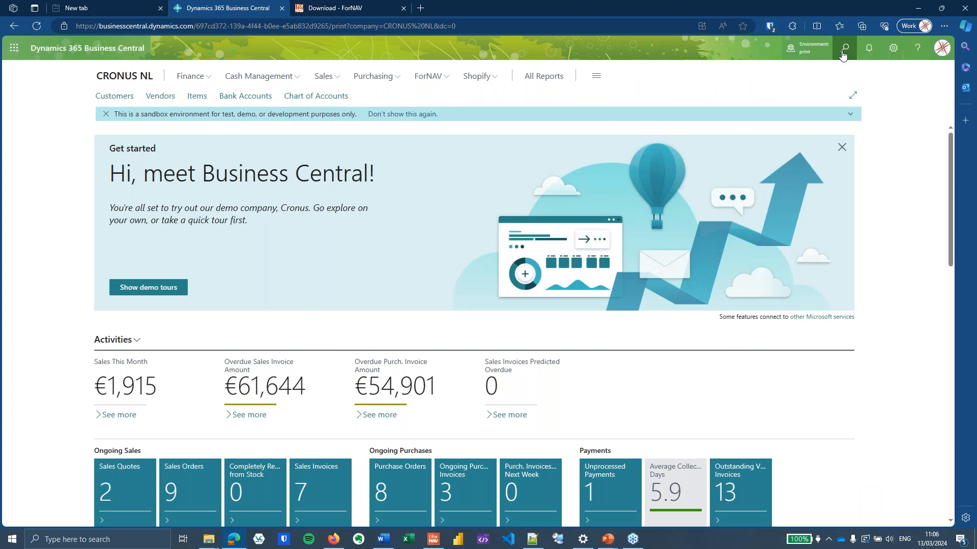
# - Search for "prin sel" and open the Printer Selections page
pyautogui.click(843, 52)
pyautogui.write('p')
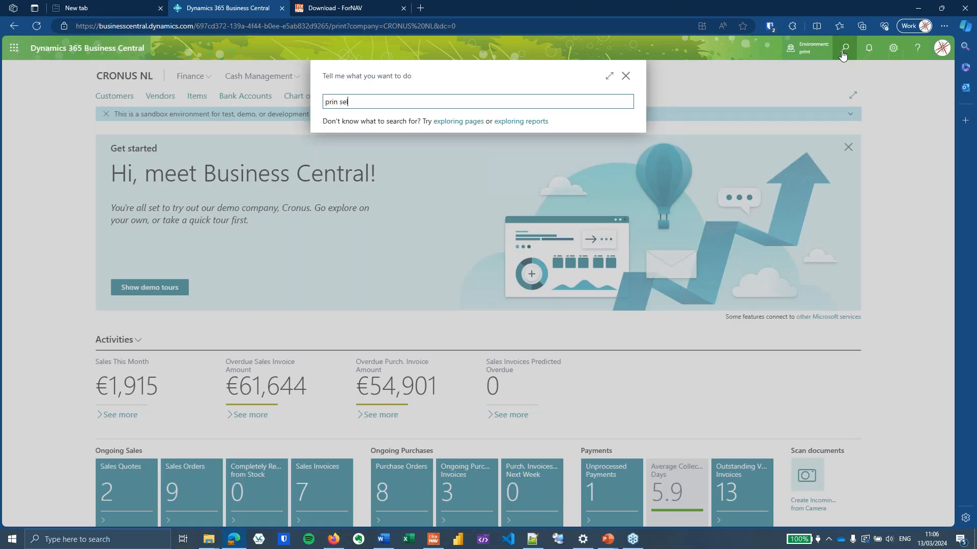
pyautogui.write('rin sel')
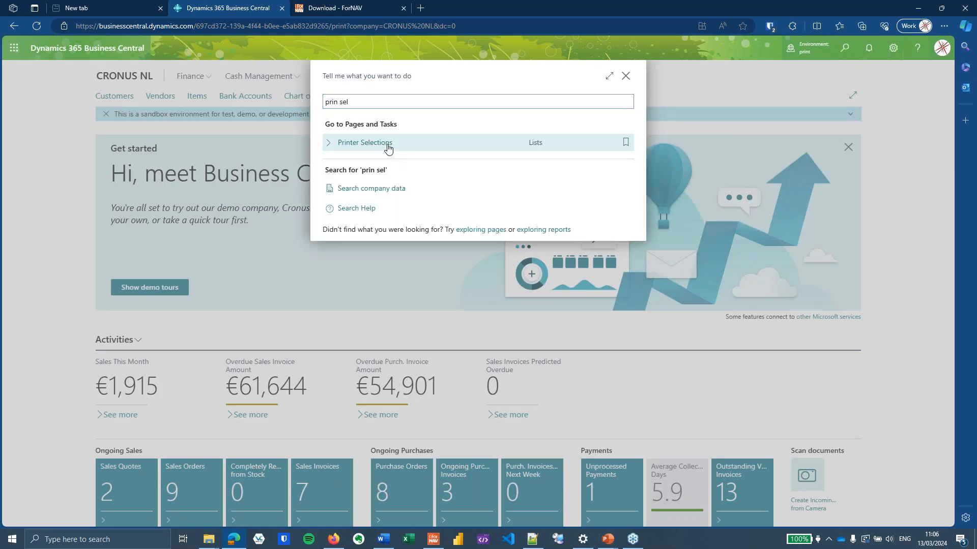
pyautogui.click(410, 141)
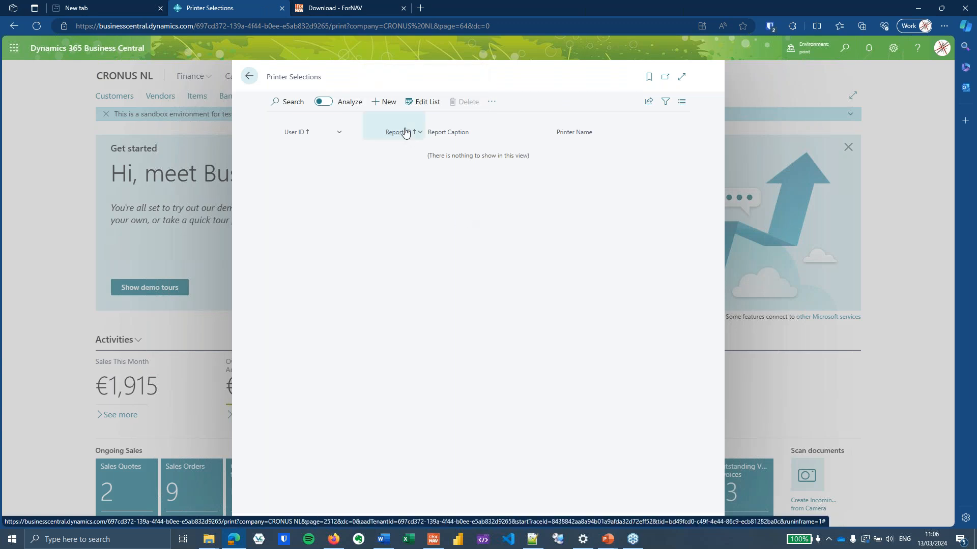
# - Create a printer selection with a blank user ID for the Item Label report, ID 6188685
pyautogui.click(391, 103)
pyautogui.click(395, 148)
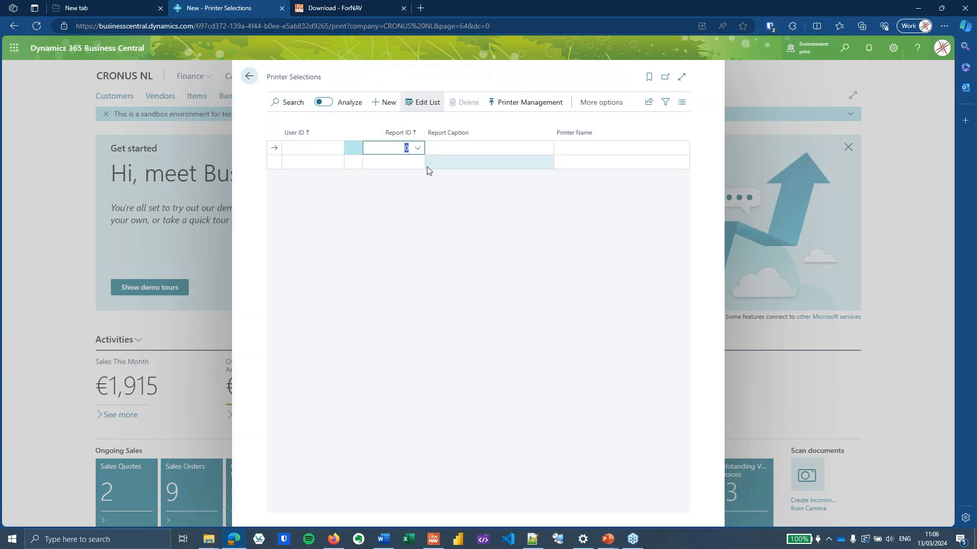
pyautogui.write('item labe')
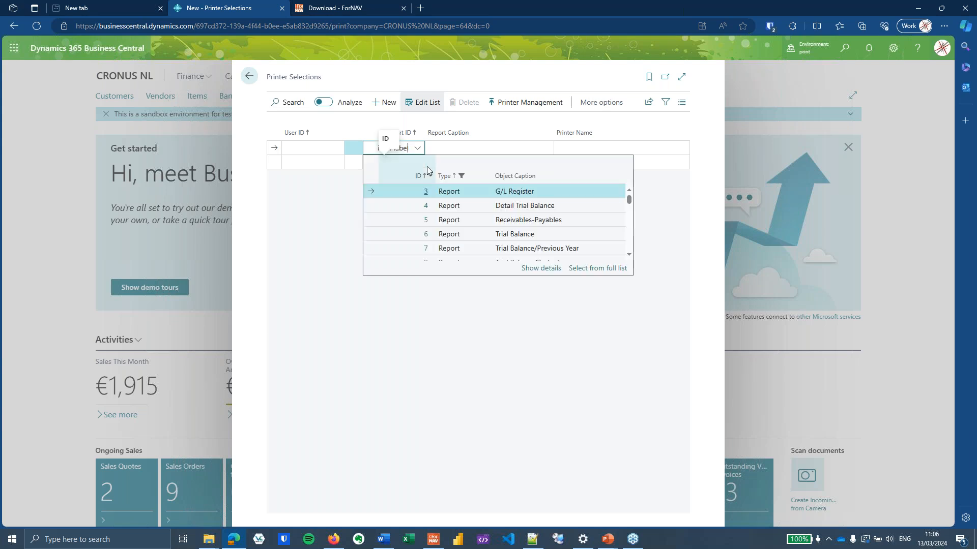
pyautogui.write('l')
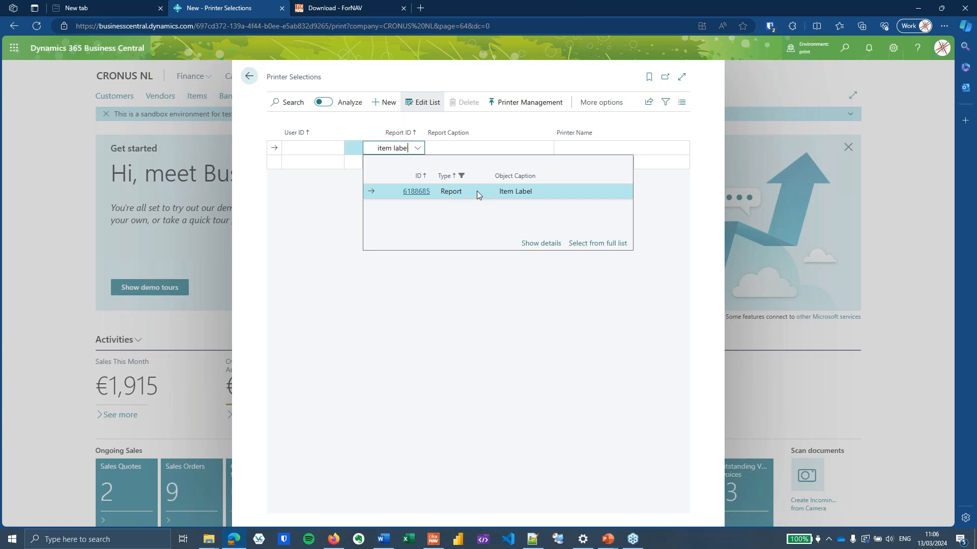
pyautogui.click(477, 191)
pyautogui.press('Tab')
# - Assign the Zebra printer to the Item Label selection and return to the home page
pyautogui.click(682, 149)
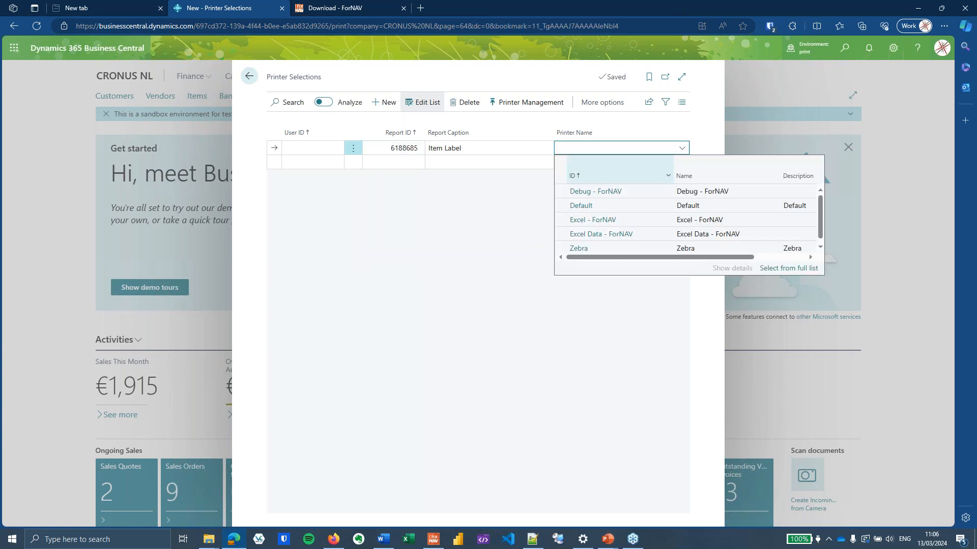
pyautogui.scroll(-1, 658, 206)
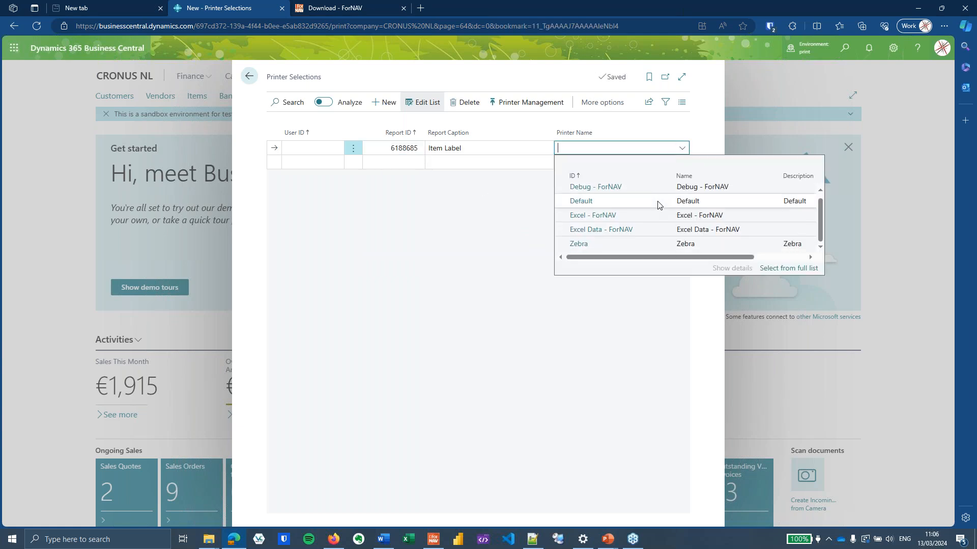
pyautogui.click(609, 245)
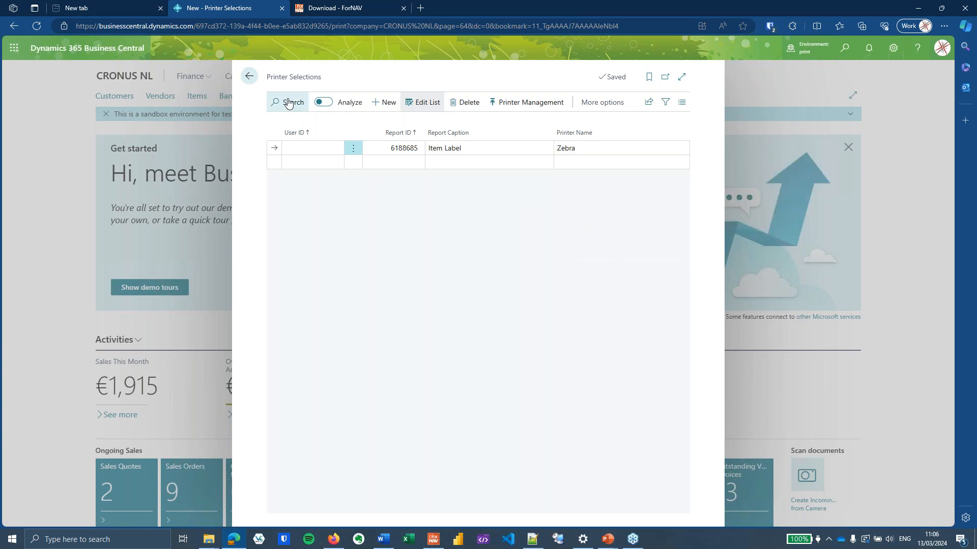
pyautogui.click(249, 76)
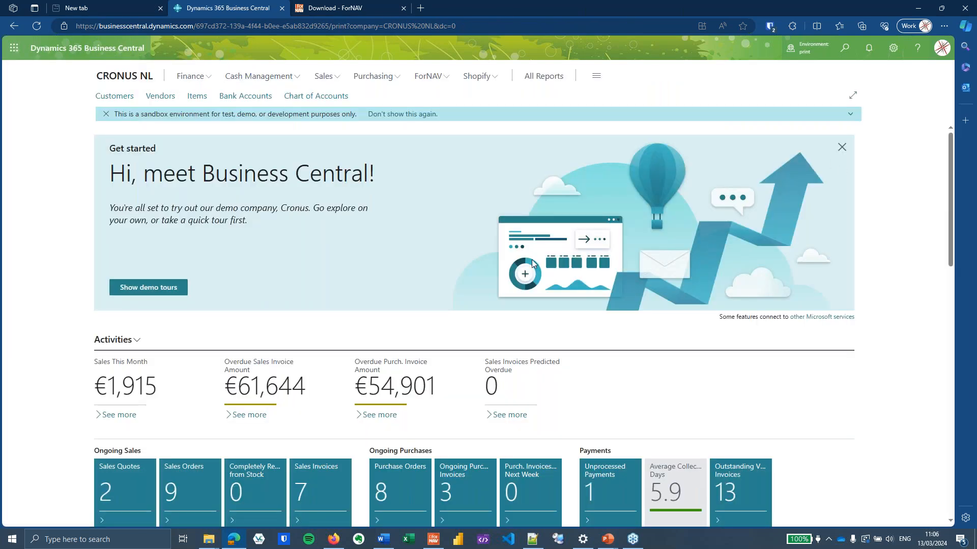
# - Open the ForNAV Standard Reports list and select the Item Label report in the Label group
pyautogui.click(429, 76)
pyautogui.click(143, 96)
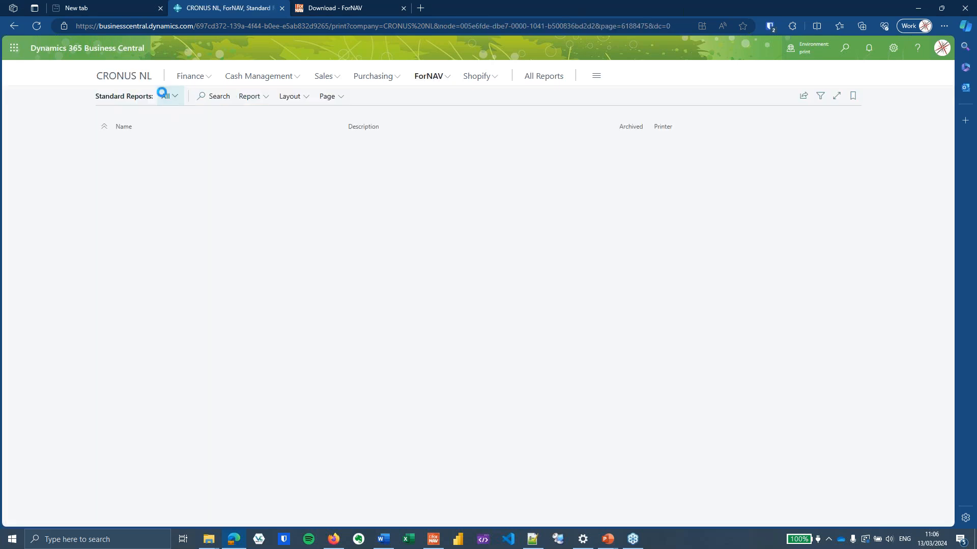
pyautogui.scroll(-12, 458, 214)
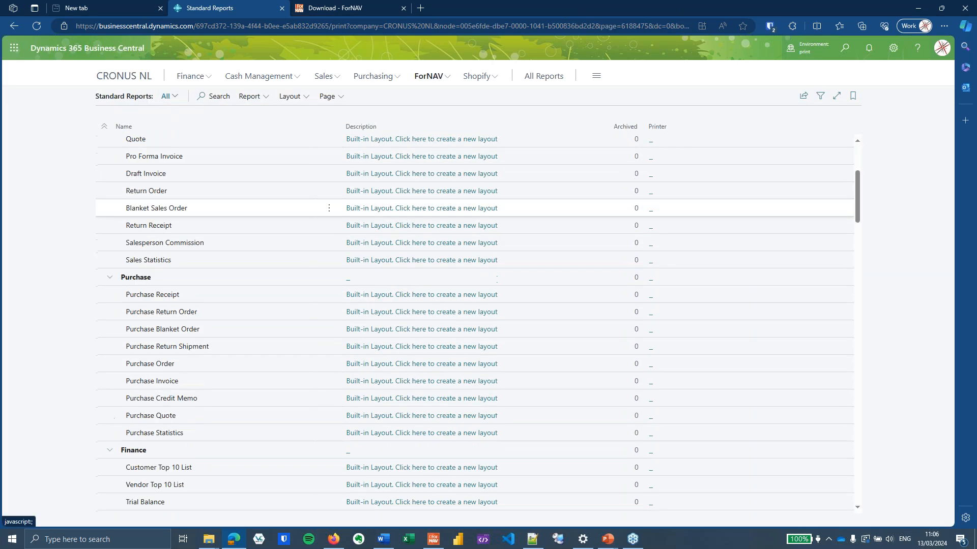
pyautogui.scroll(-10, 492, 244)
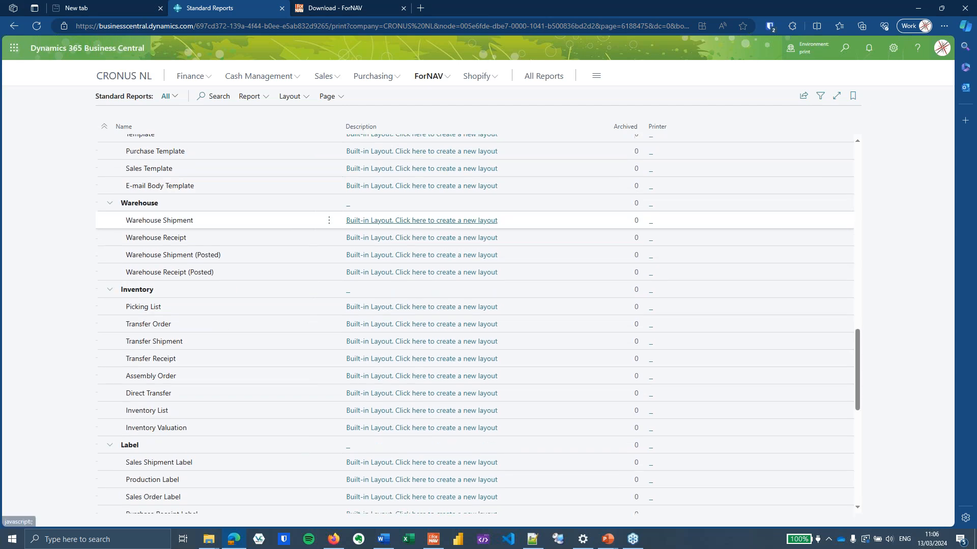
pyautogui.click(259, 342)
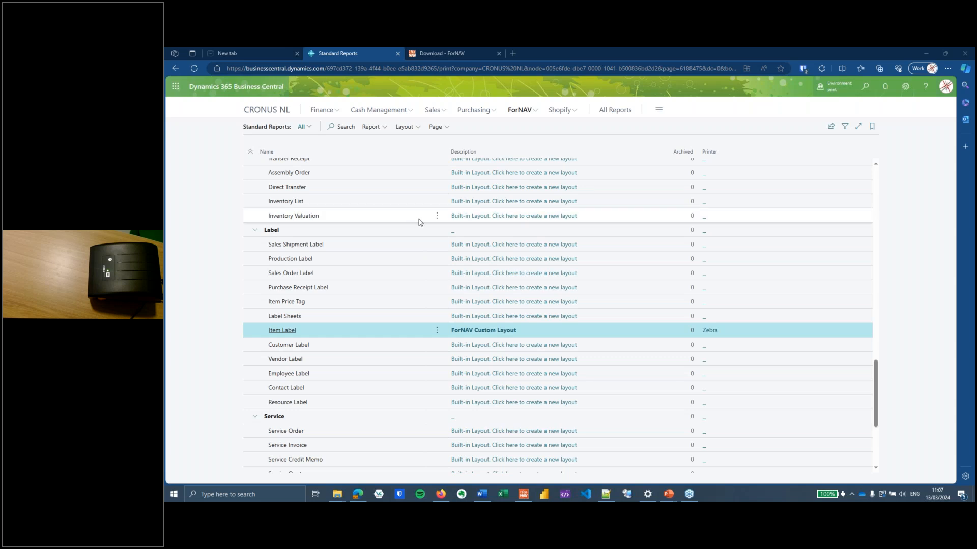
# - Run the Item Label report filtered to item number 1000 and print it to the Zebra printer
pyautogui.click(381, 128)
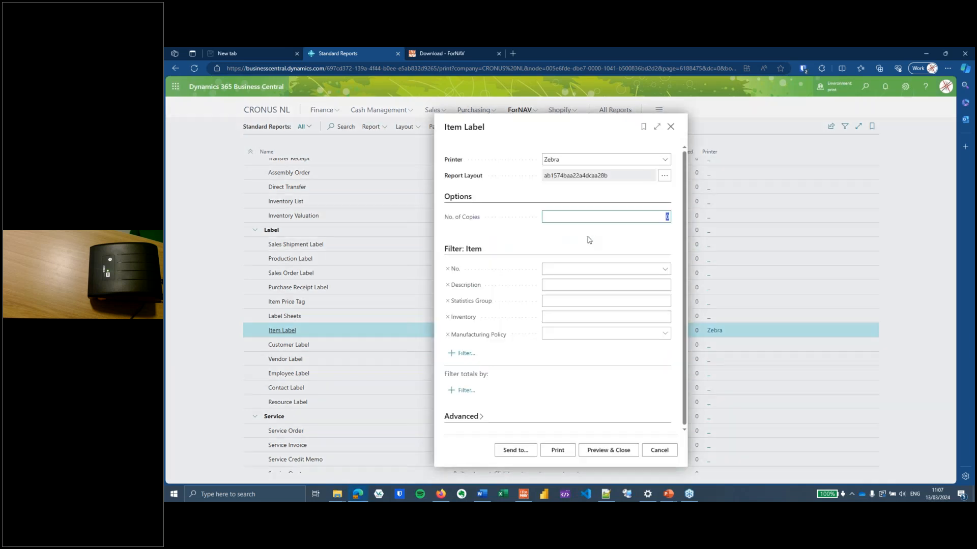
pyautogui.click(594, 267)
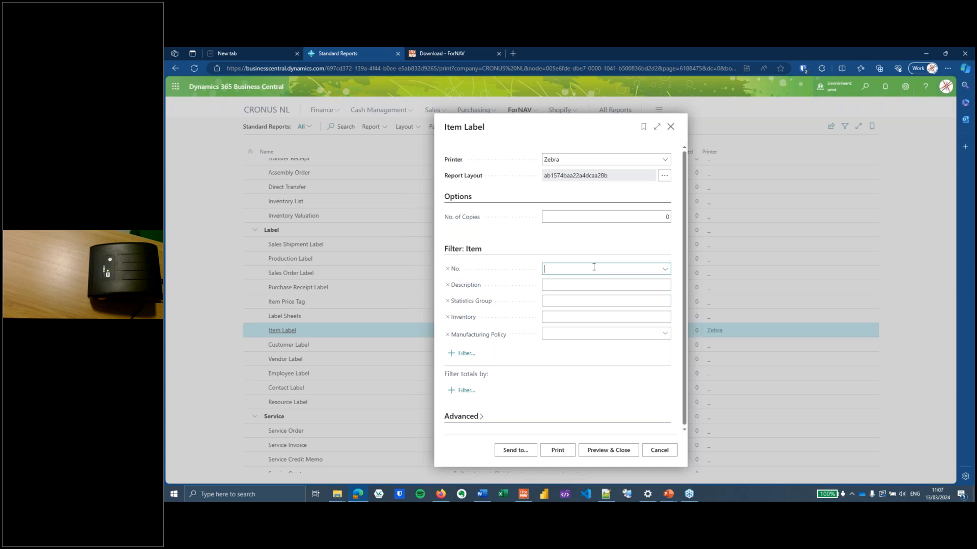
pyautogui.write('1000')
pyautogui.press('Tab')
pyautogui.press('Tab')
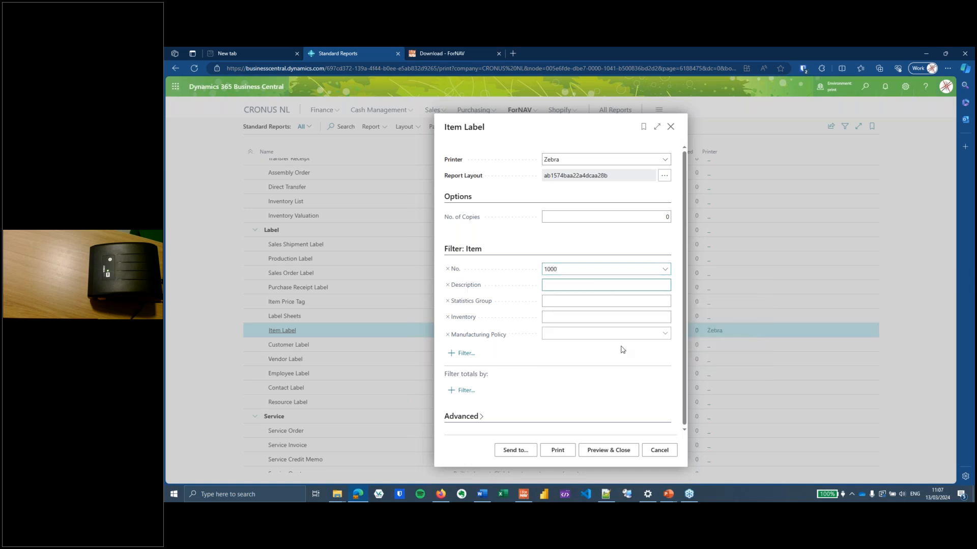
pyautogui.click(566, 449)
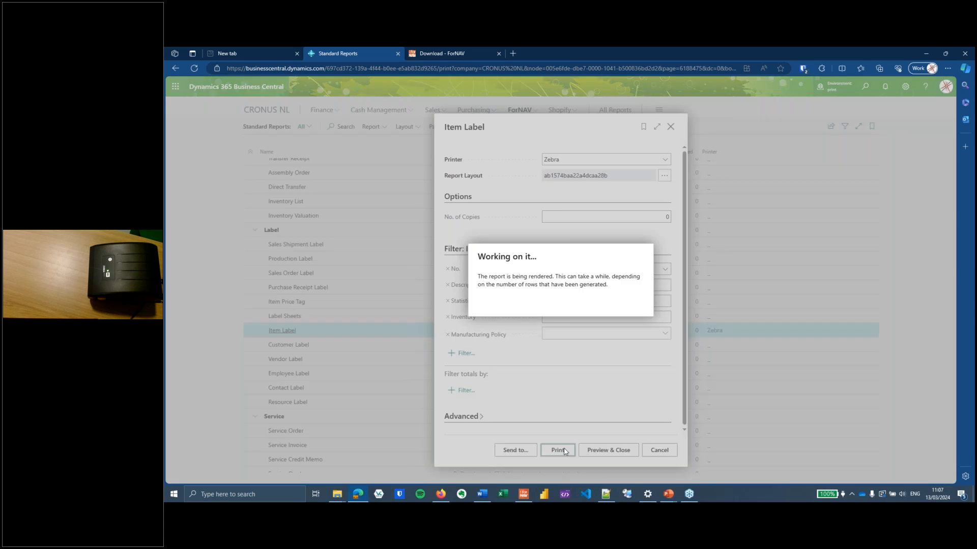